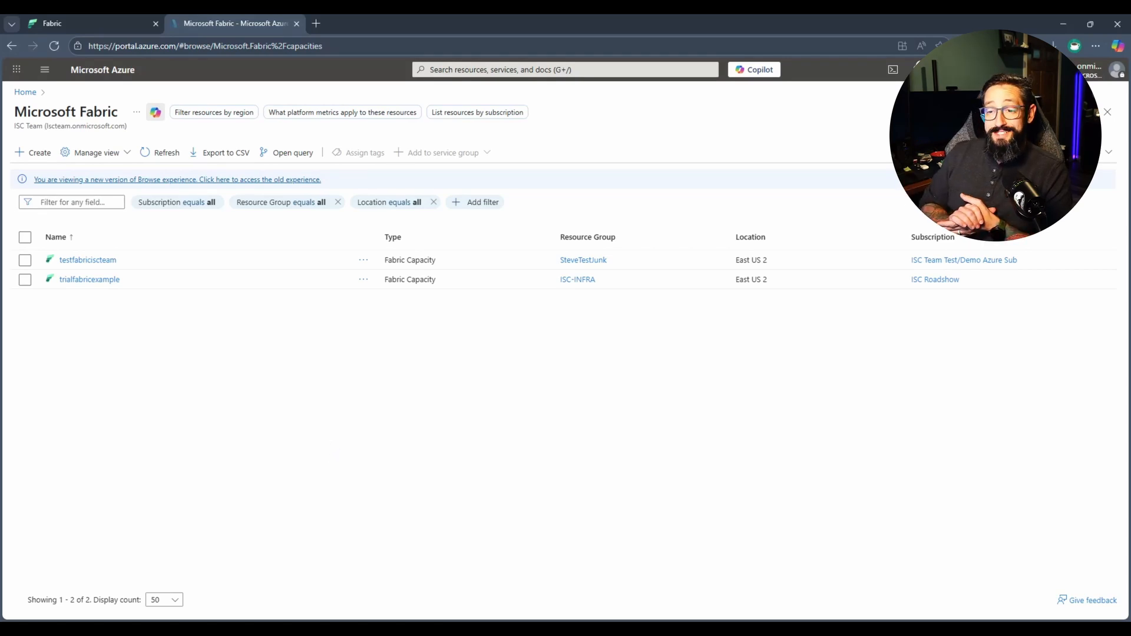
# Start a new Fabric capacity, examine the available resource sizes without choosing one, and return to the capacity list.
pyautogui.click(33, 153)
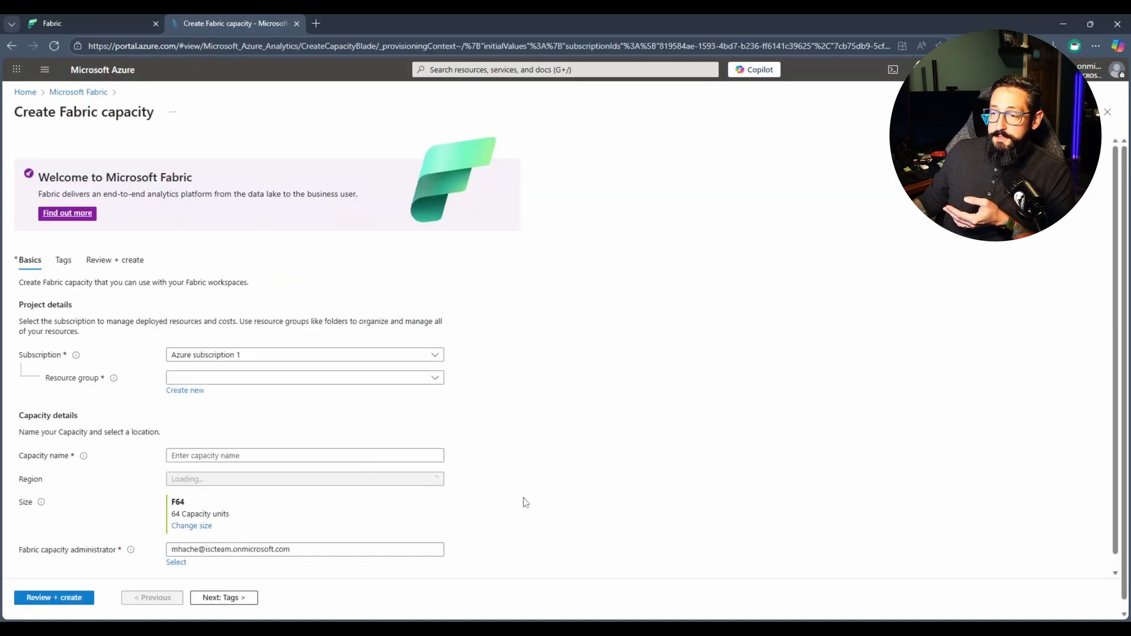
pyautogui.scroll(-2, 669, 380)
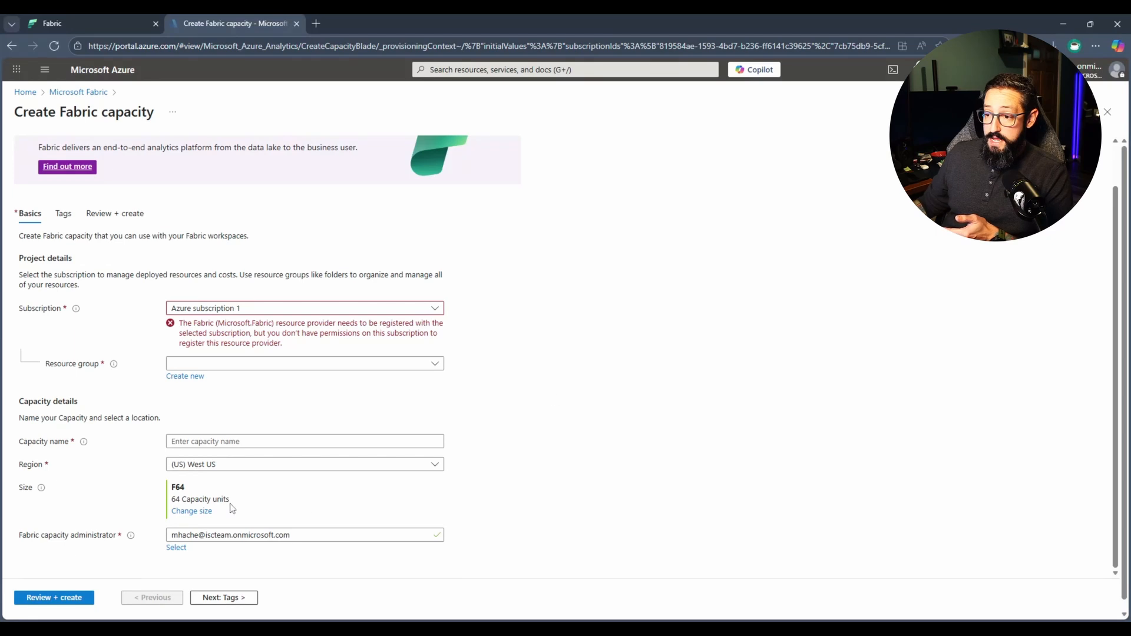
pyautogui.click(183, 511)
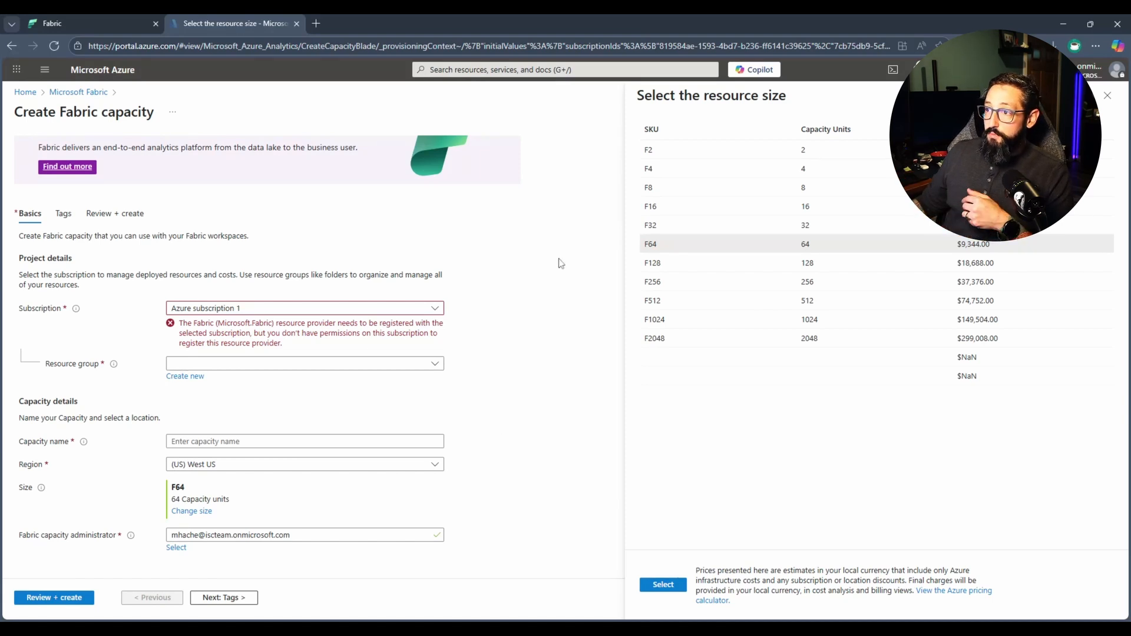
pyautogui.click(1108, 97)
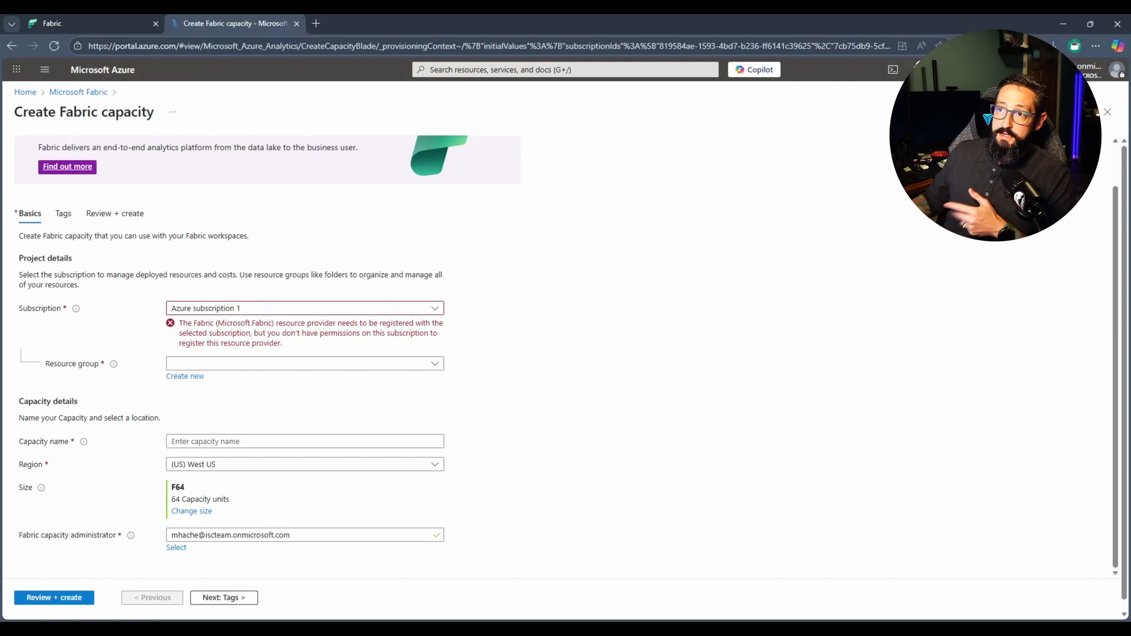
pyautogui.click(77, 92)
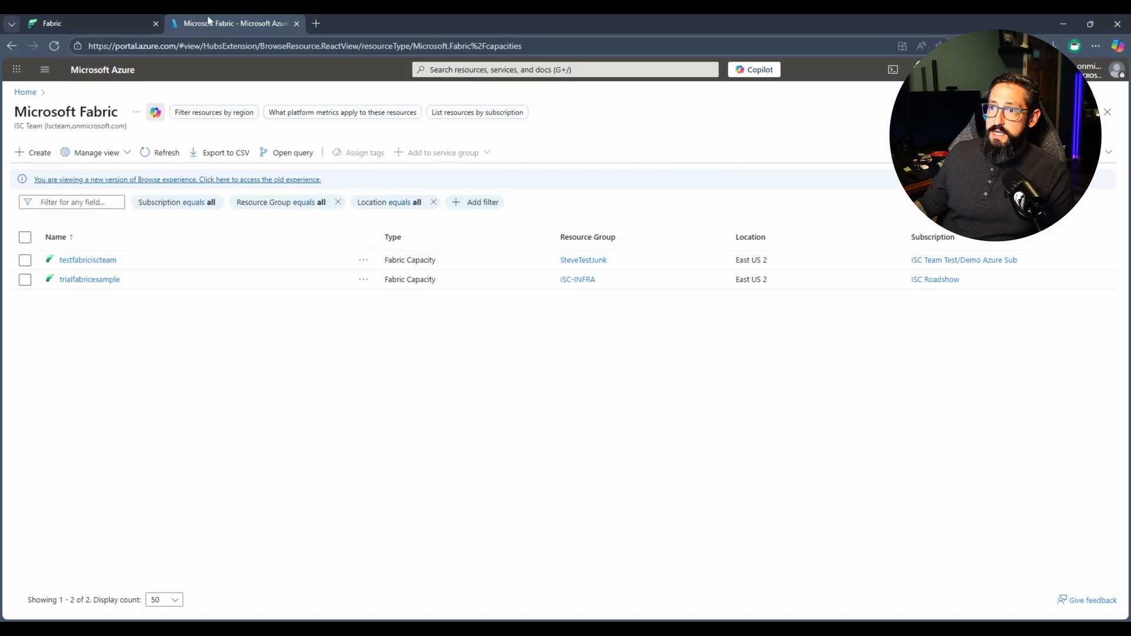
# Switch to the Fabric page with Example Fabric Workspace and view the list of workspaces.
pyautogui.click(93, 22)
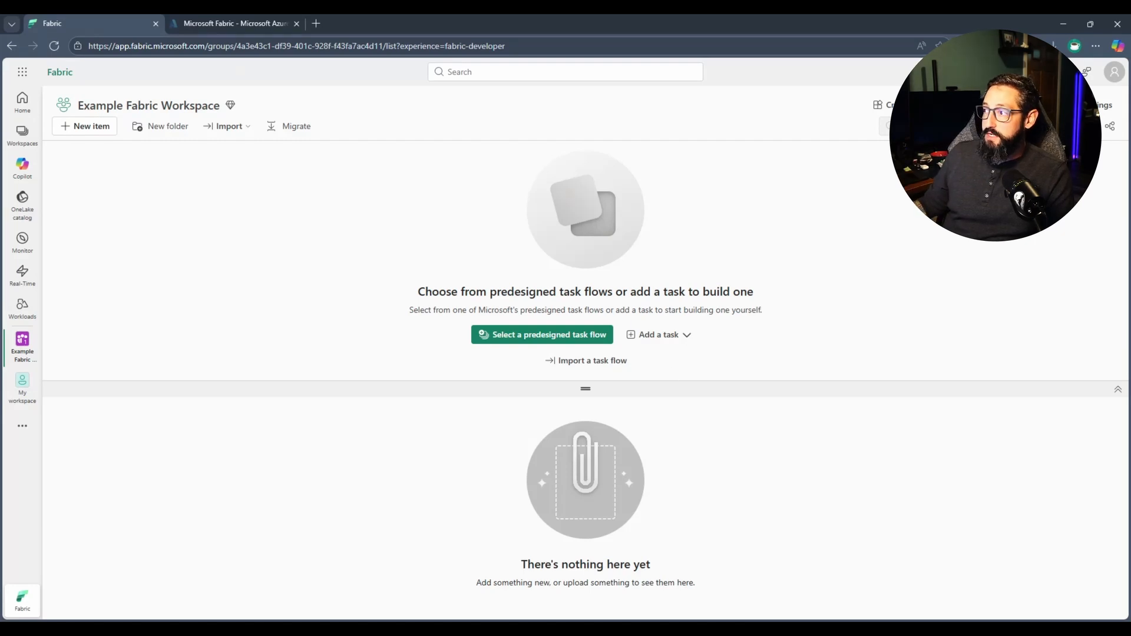
pyautogui.click(979, 105)
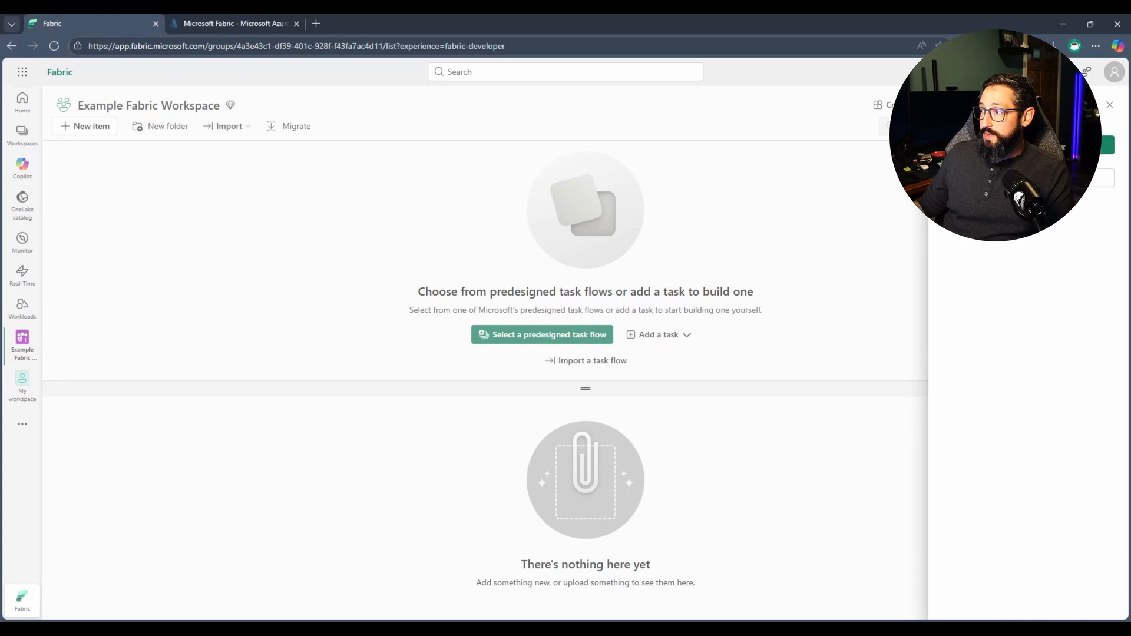
pyautogui.click(1111, 106)
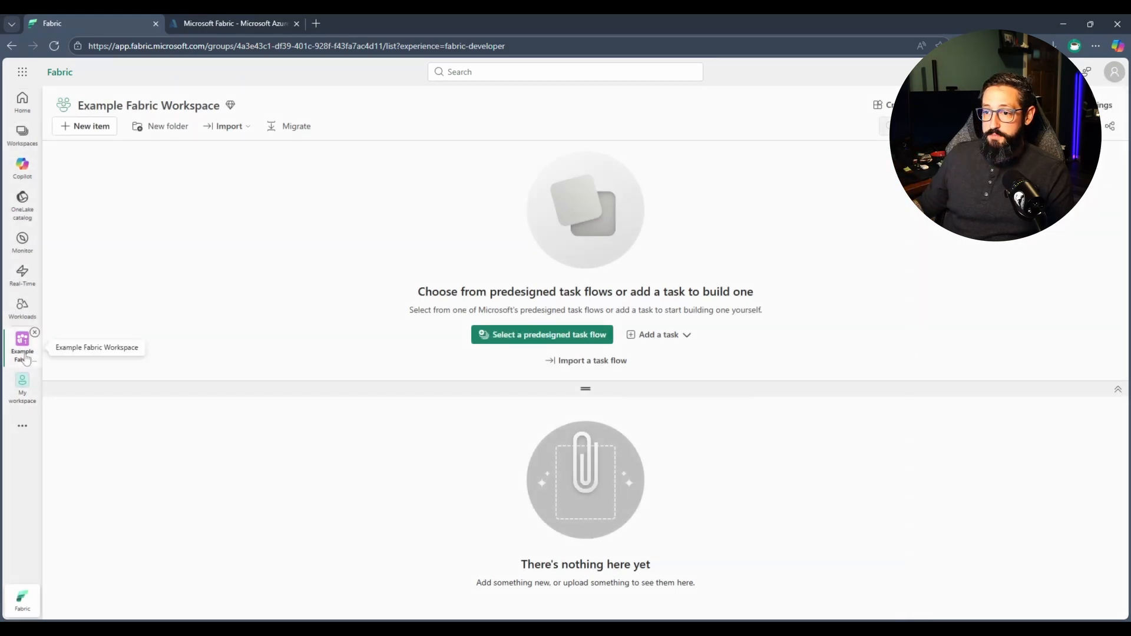
pyautogui.click(22, 133)
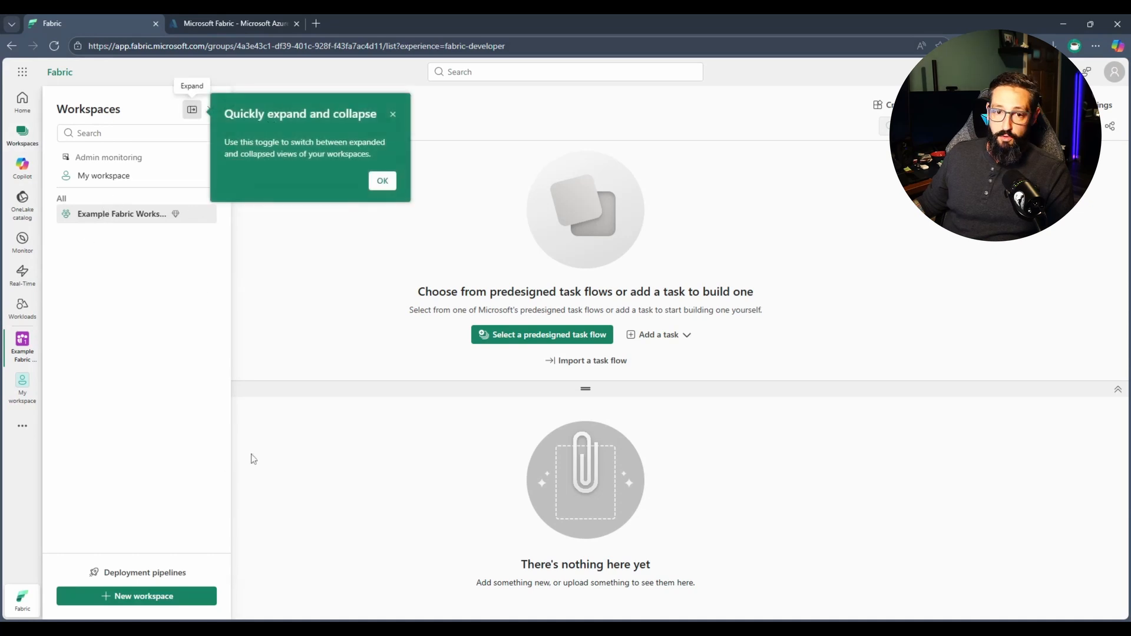
pyautogui.click(327, 337)
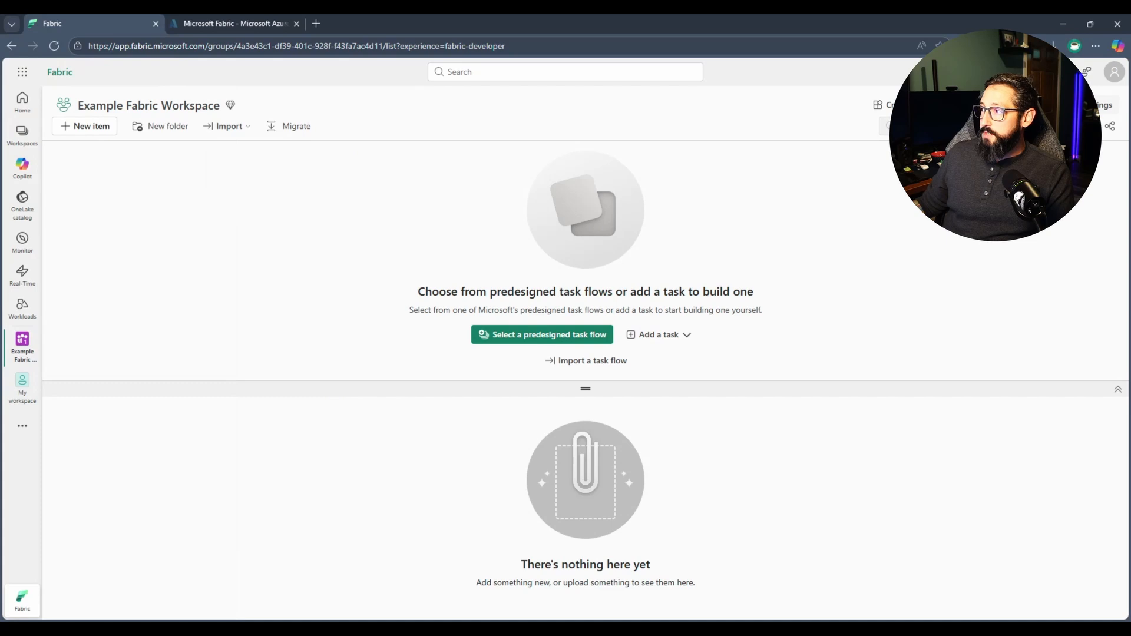
# Examine the license capacity, SKU and region in the license info of Example Fabric Workspace.
pyautogui.click(1104, 105)
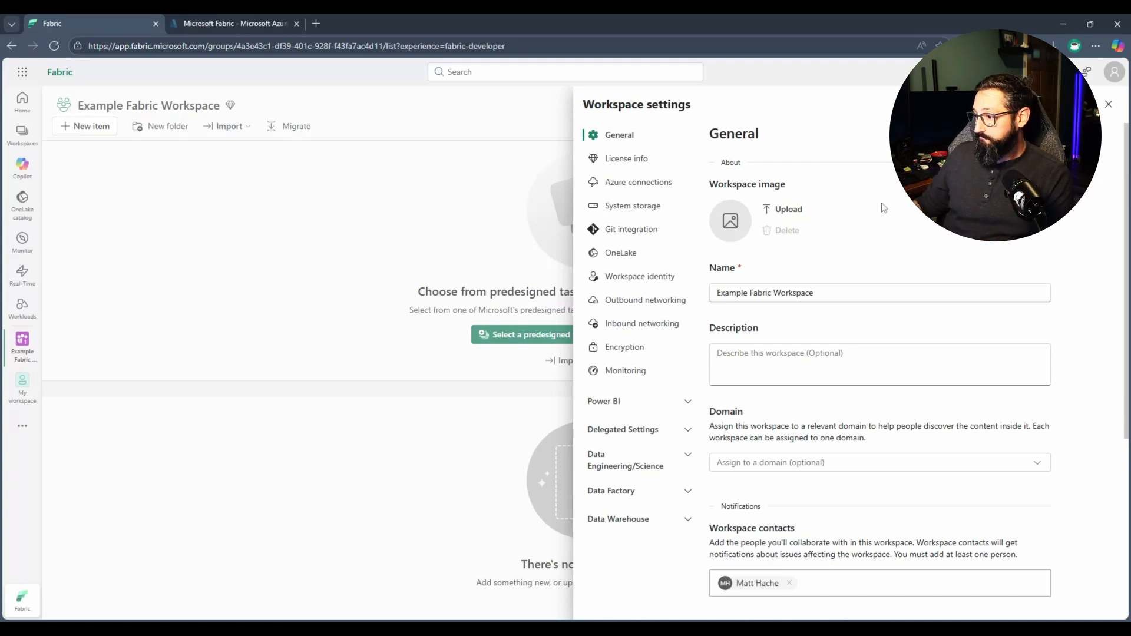
pyautogui.click(624, 164)
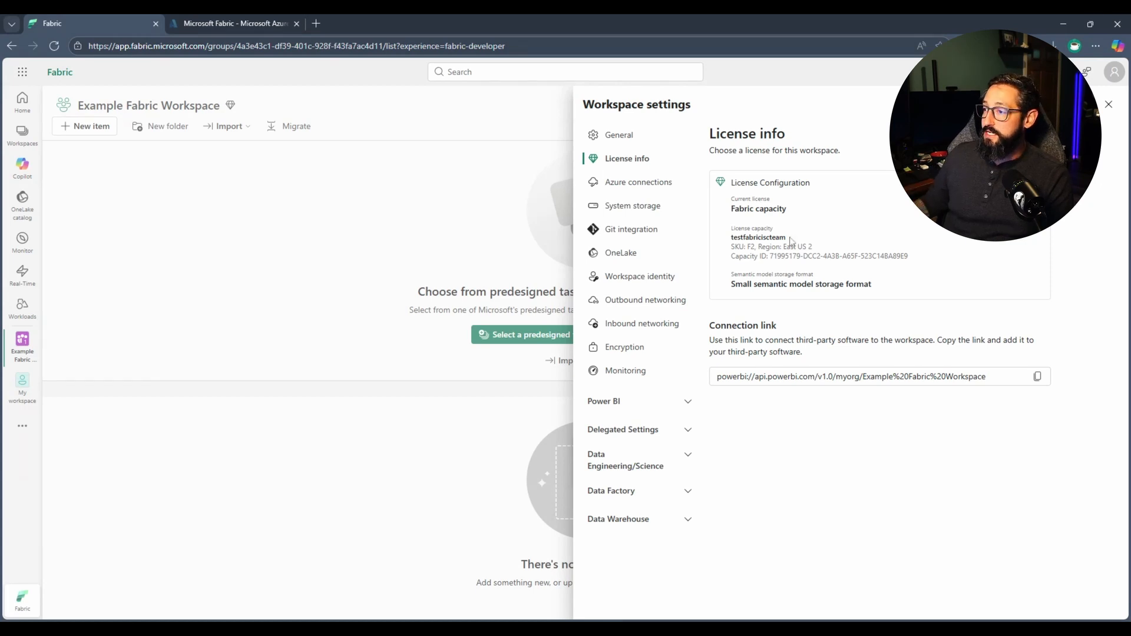
pyautogui.moveTo(790, 238); pyautogui.dragTo(732, 238)
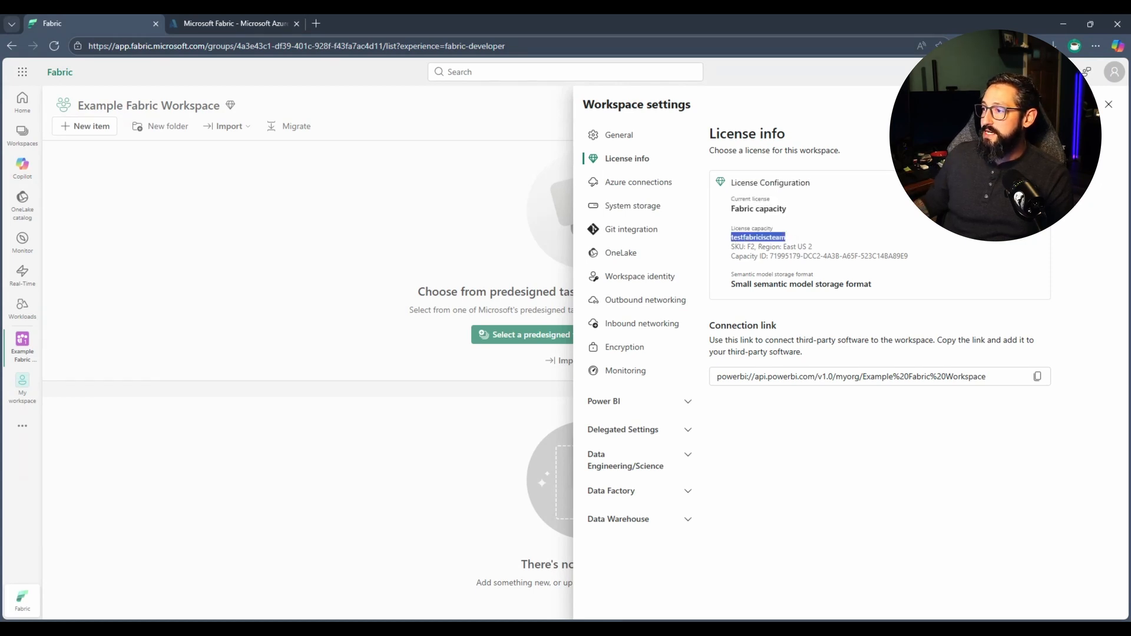
pyautogui.click(921, 262)
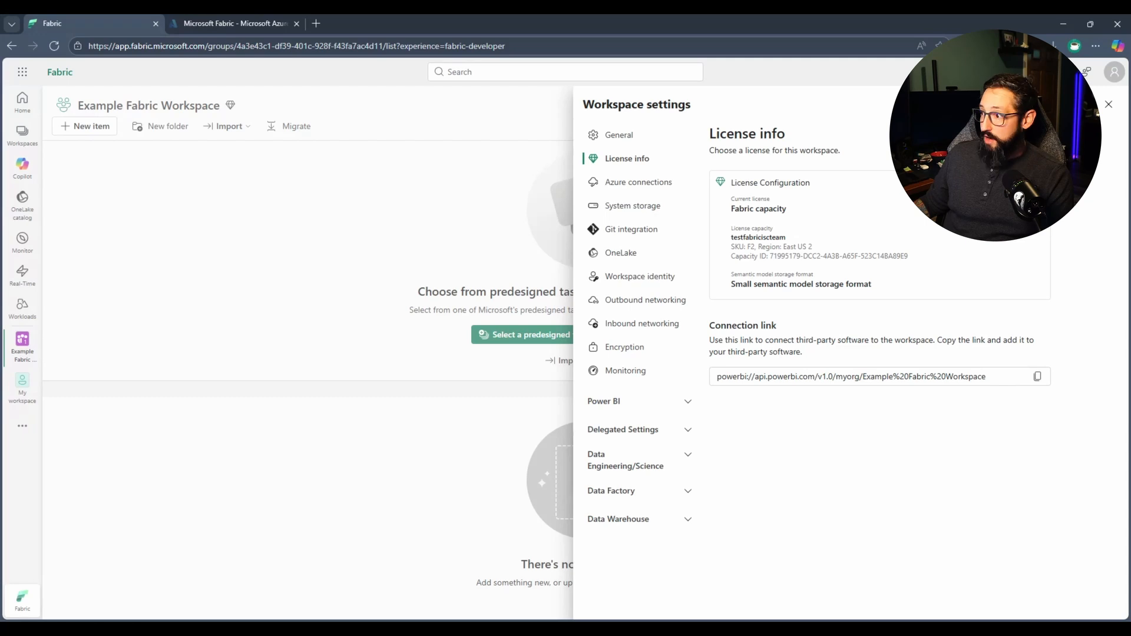
pyautogui.moveTo(745, 246); pyautogui.dragTo(828, 251)
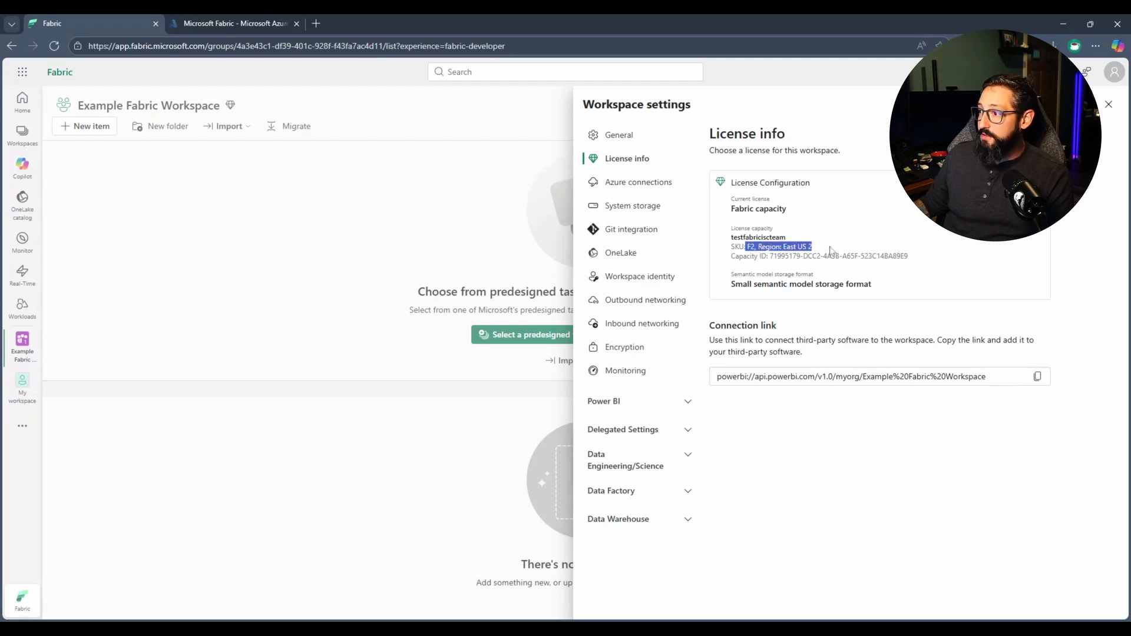
pyautogui.click(939, 273)
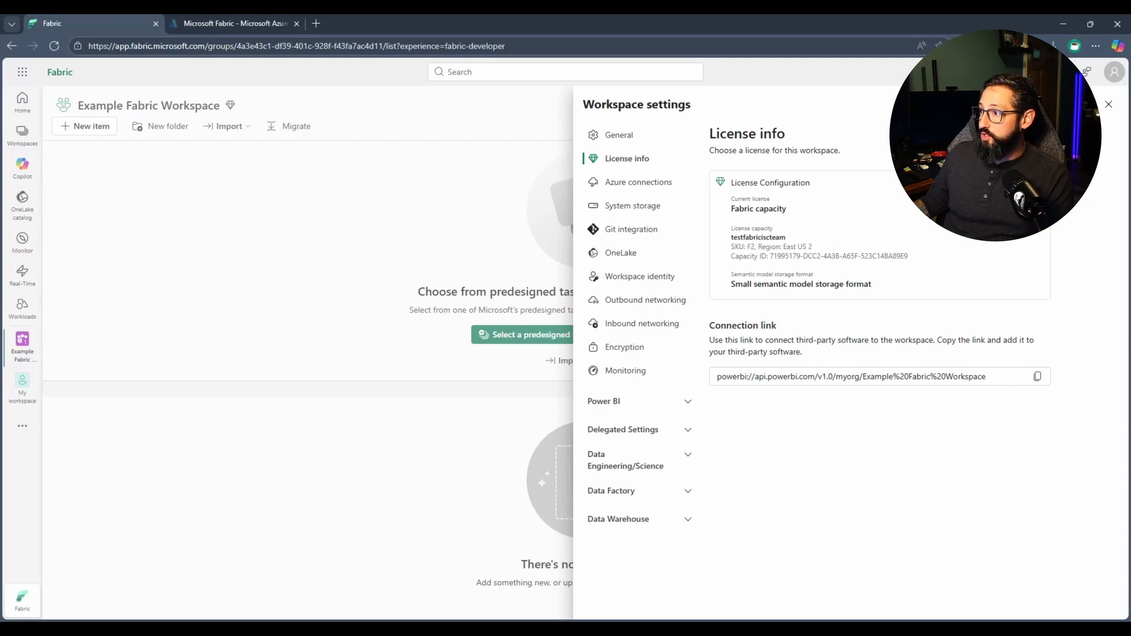
# Edit the workspace's license configuration and check which Fabric capacities are offered, leaving the selection as is.
pyautogui.click(1025, 183)
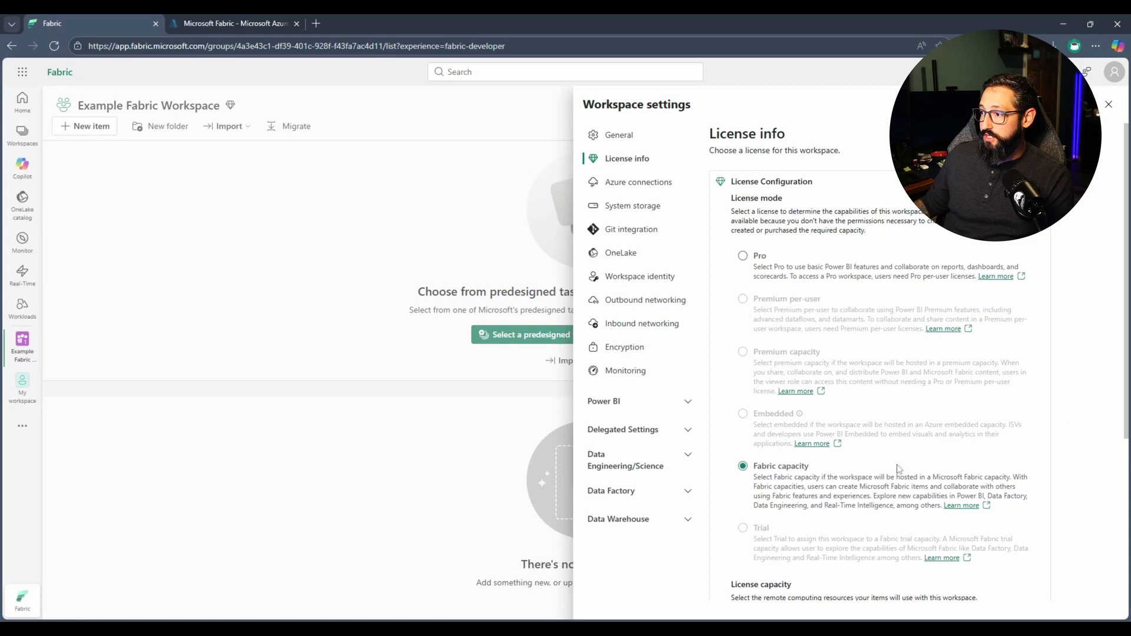
pyautogui.scroll(-4, 952, 371)
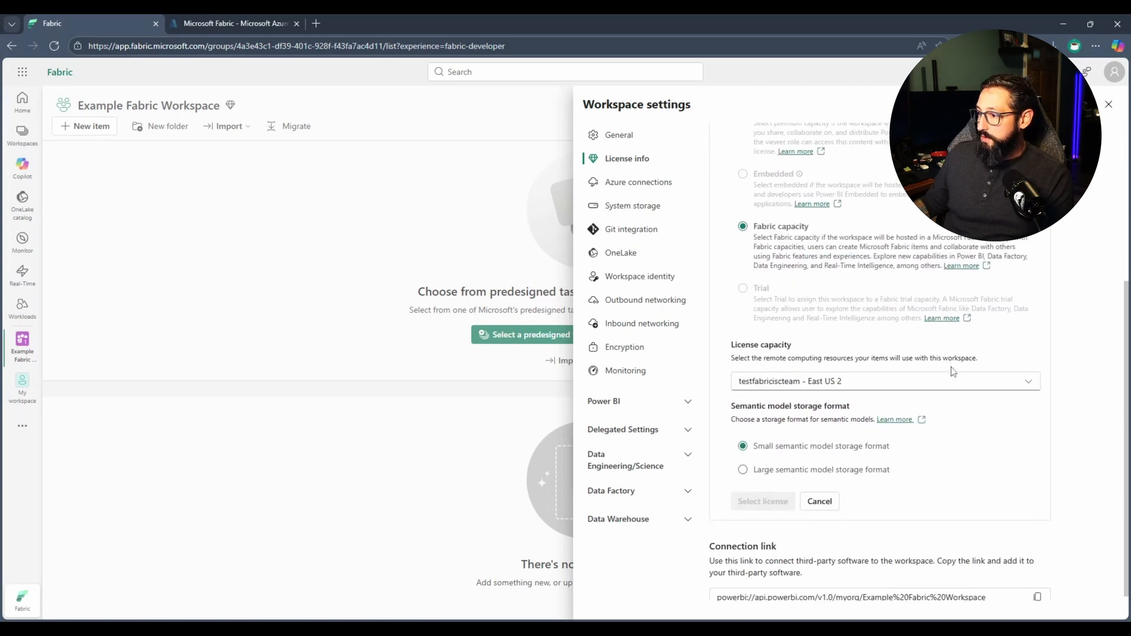
pyautogui.click(930, 378)
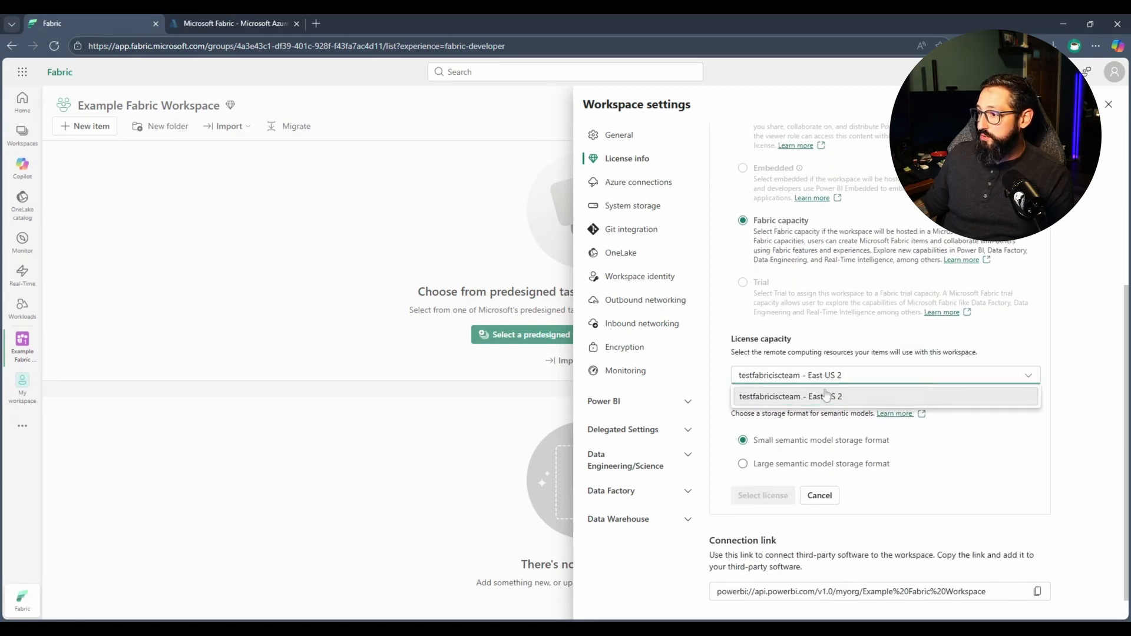
pyautogui.click(1040, 473)
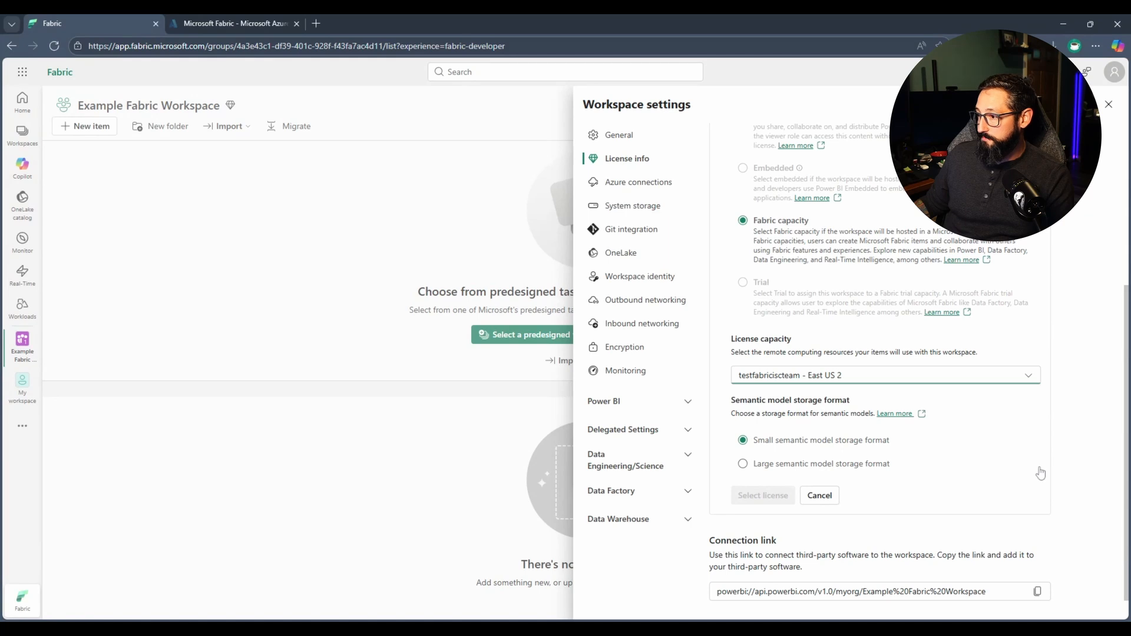
pyautogui.moveTo(765, 352); pyautogui.dragTo(969, 352)
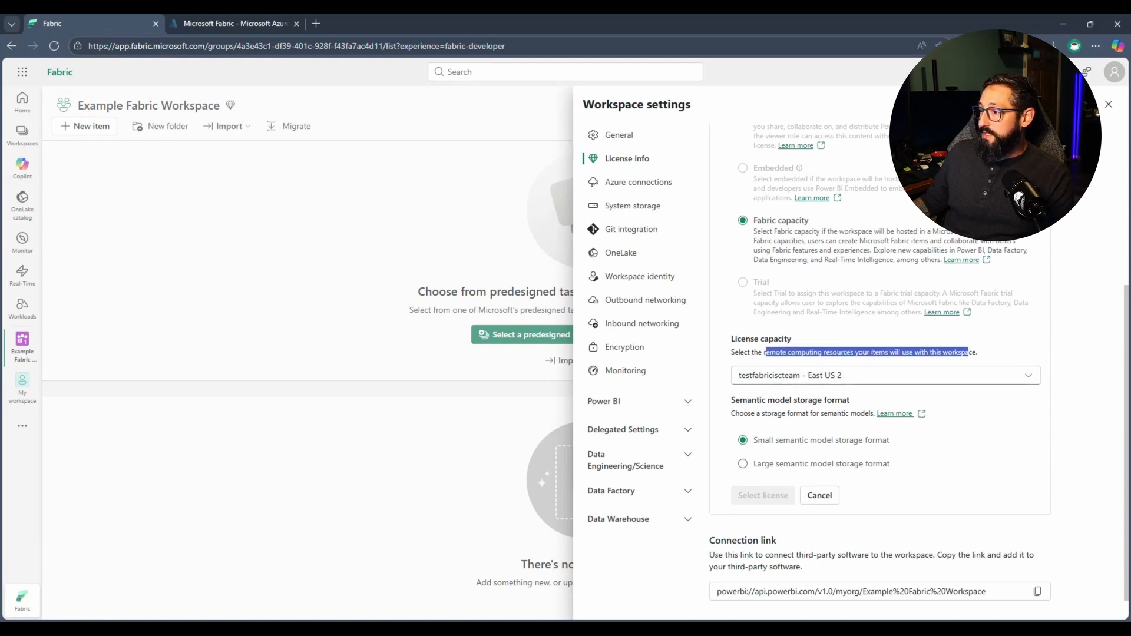
pyautogui.click(780, 375)
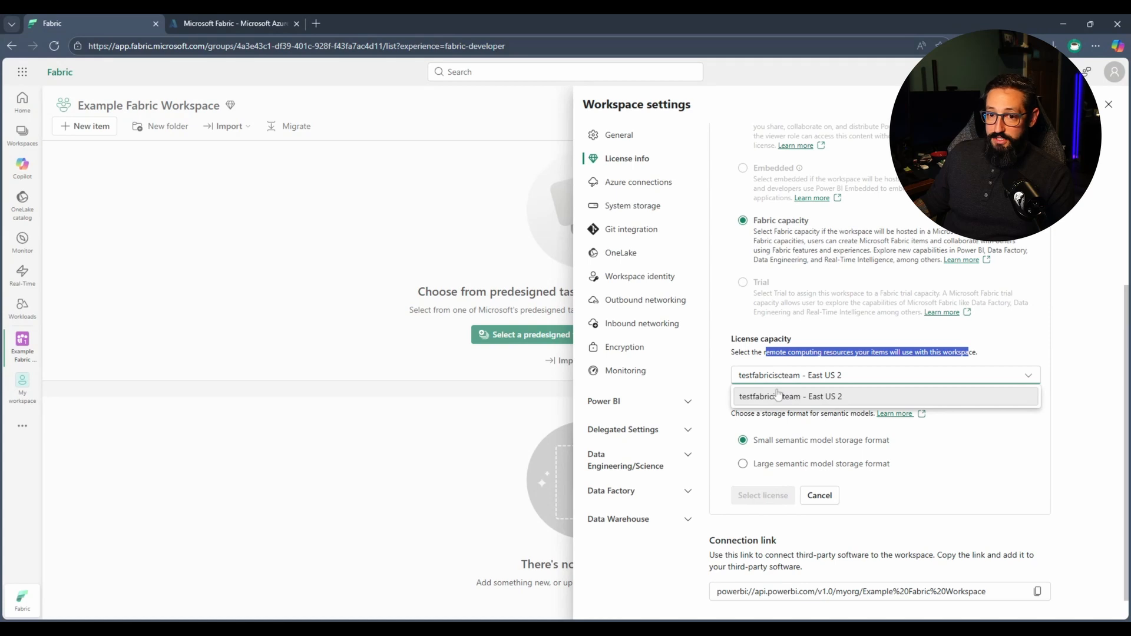
pyautogui.click(754, 352)
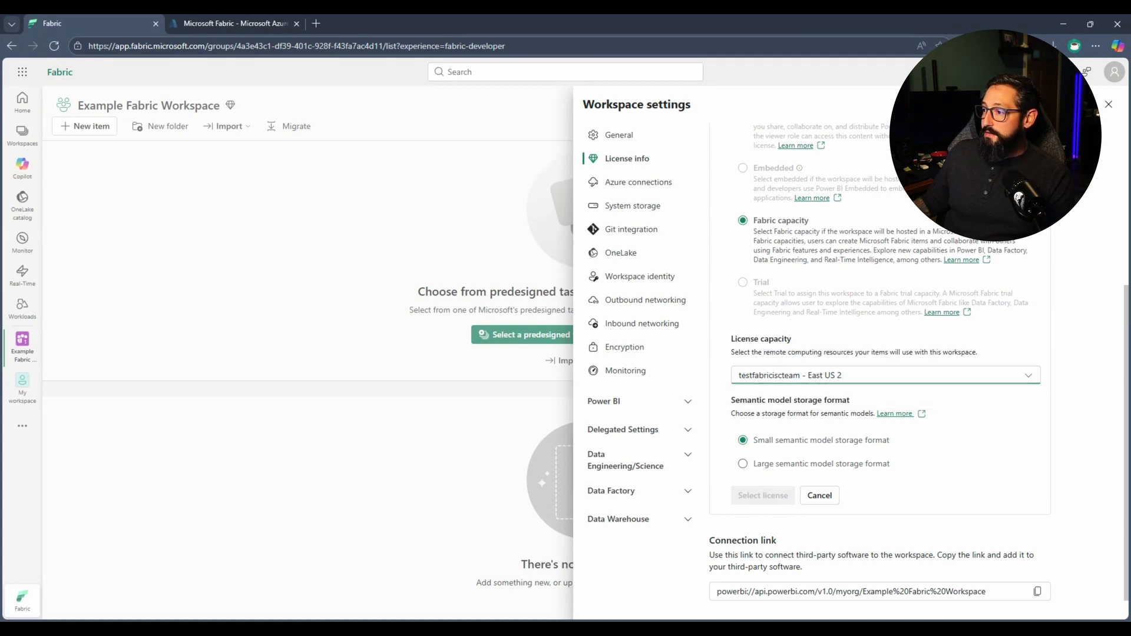
pyautogui.click(789, 377)
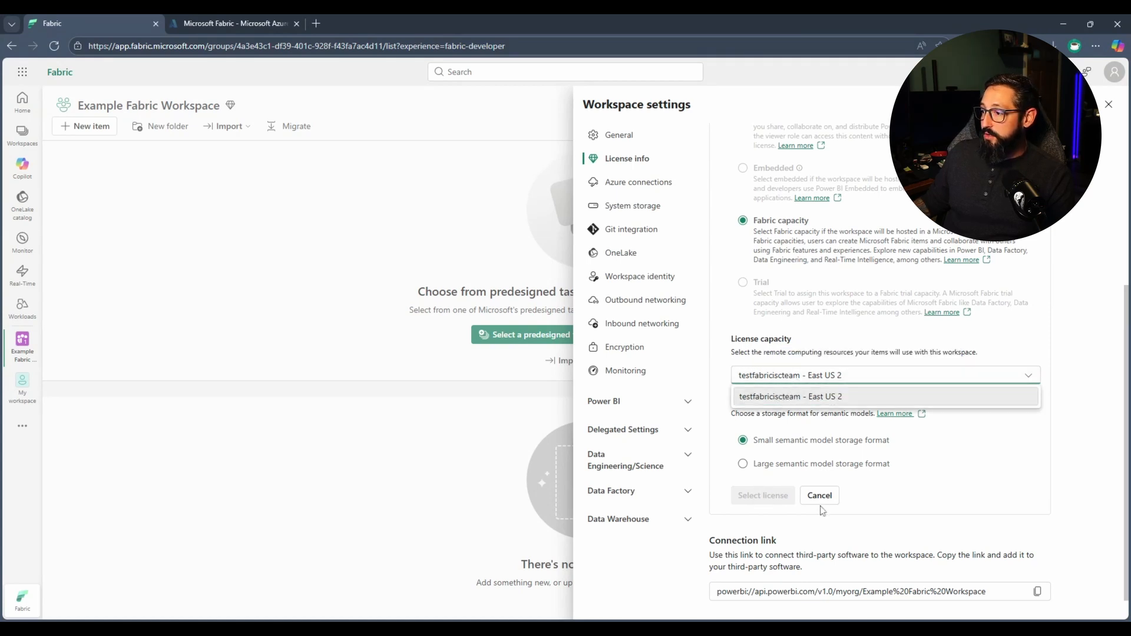
pyautogui.click(780, 454)
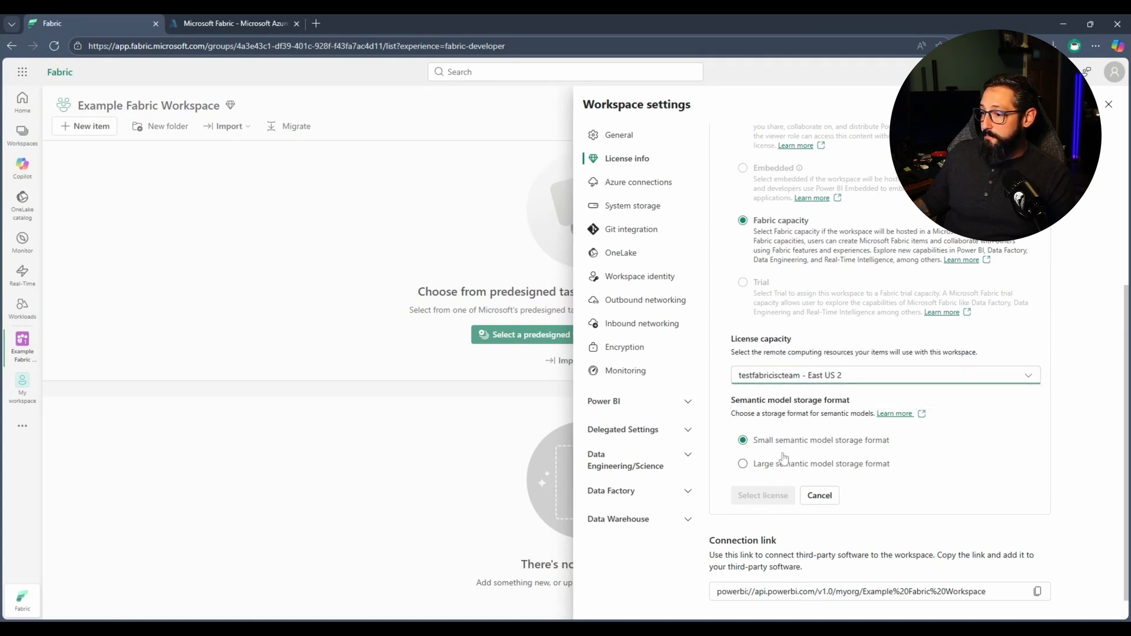
# Reload the workspace page and assign the trialfabricexample - East US 2 license capacity to Example Fabric Workspace.
pyautogui.click(53, 47)
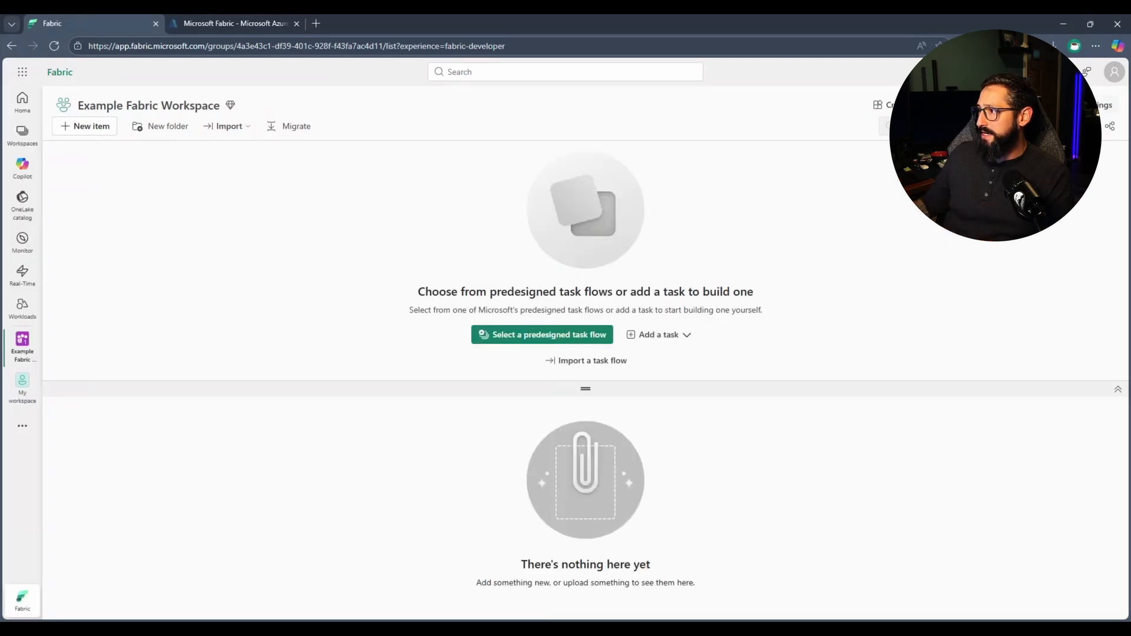
pyautogui.click(1103, 105)
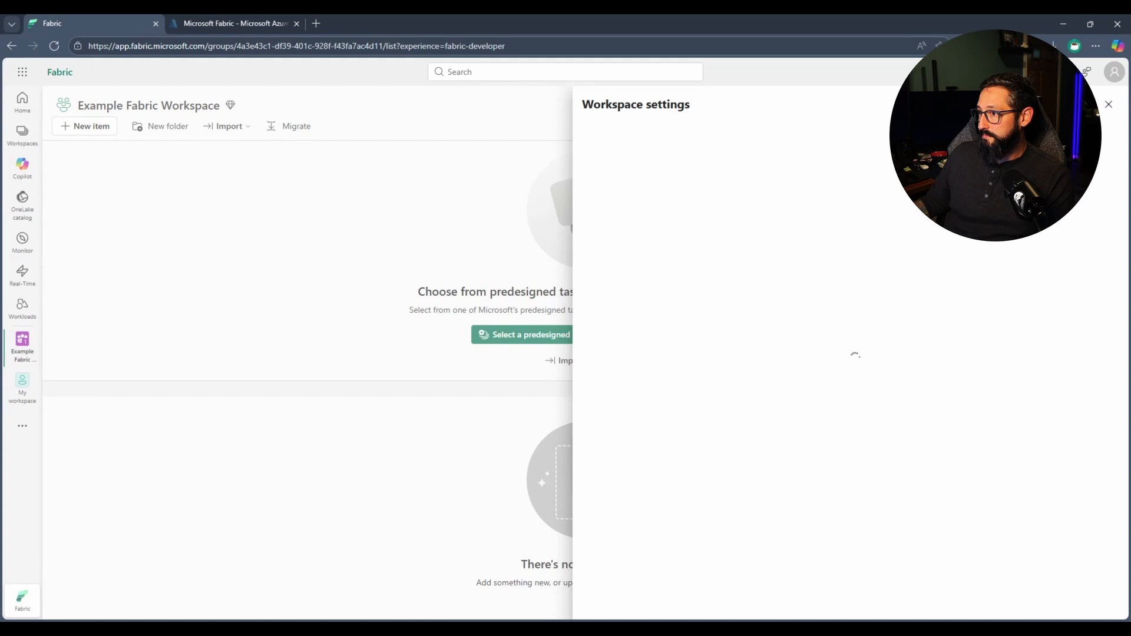
pyautogui.click(643, 164)
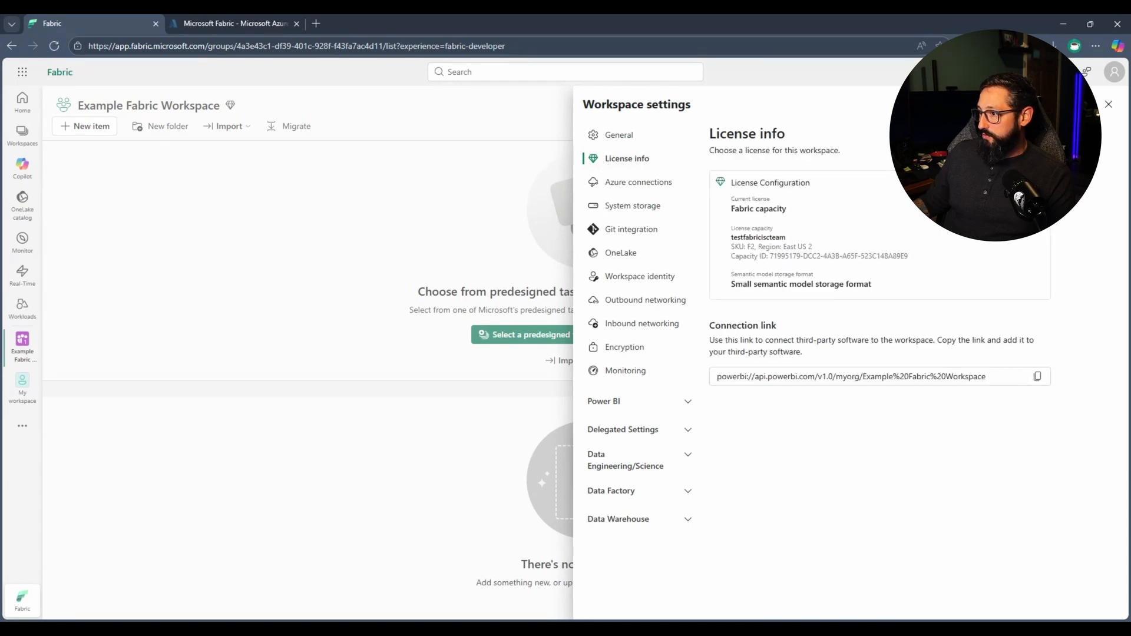
pyautogui.click(1023, 183)
pyautogui.scroll(-5, 888, 480)
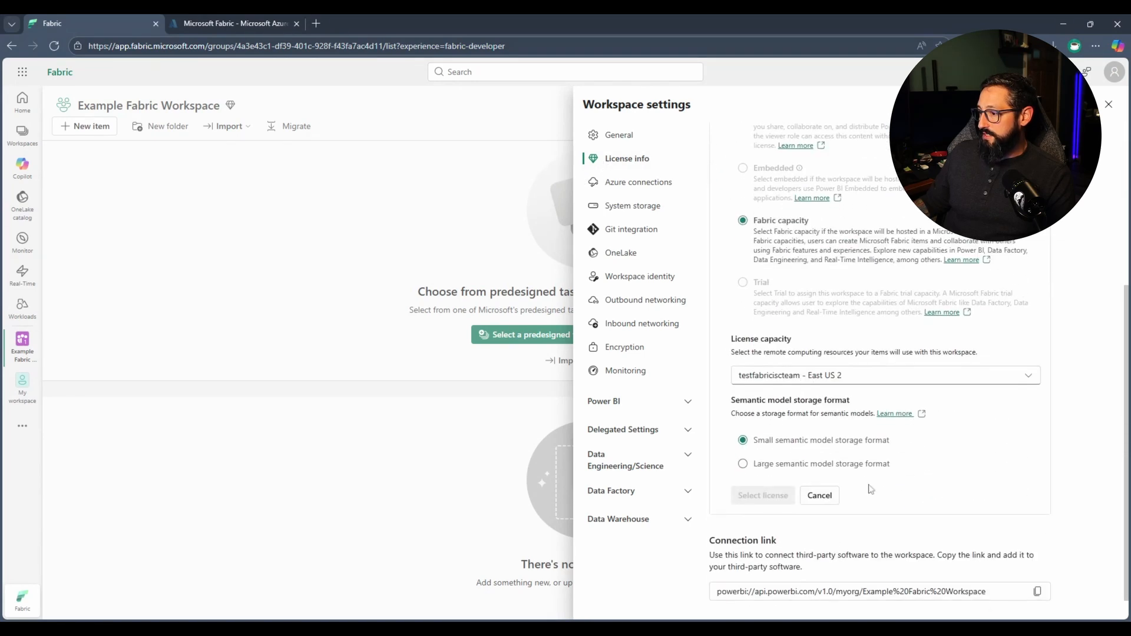
pyautogui.click(878, 378)
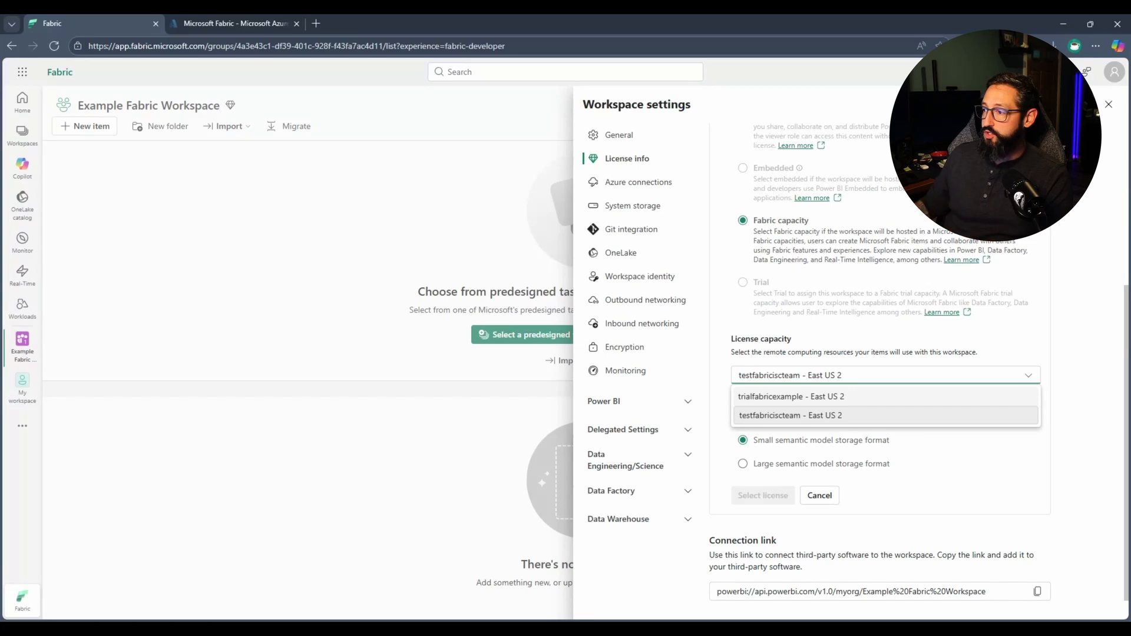
pyautogui.click(858, 398)
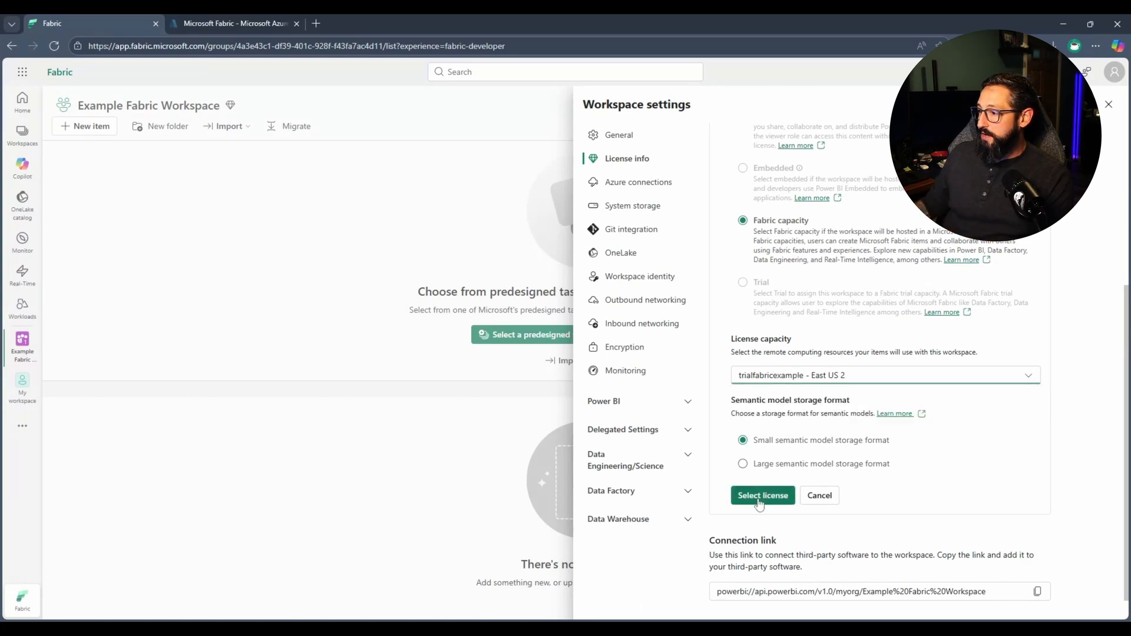
pyautogui.click(759, 502)
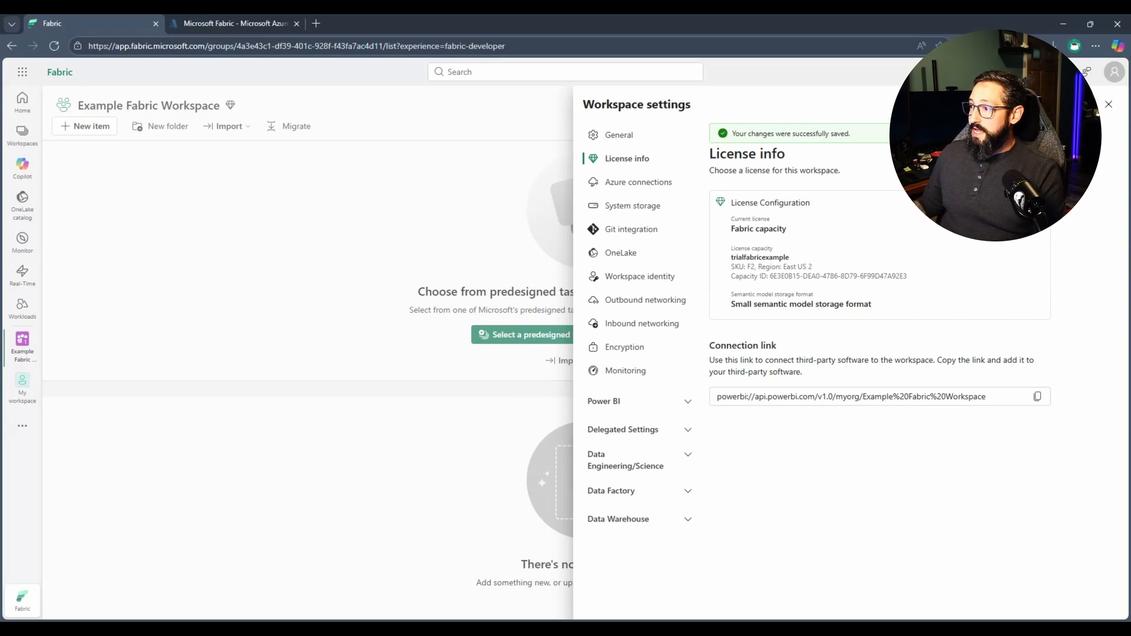
pyautogui.click(1108, 105)
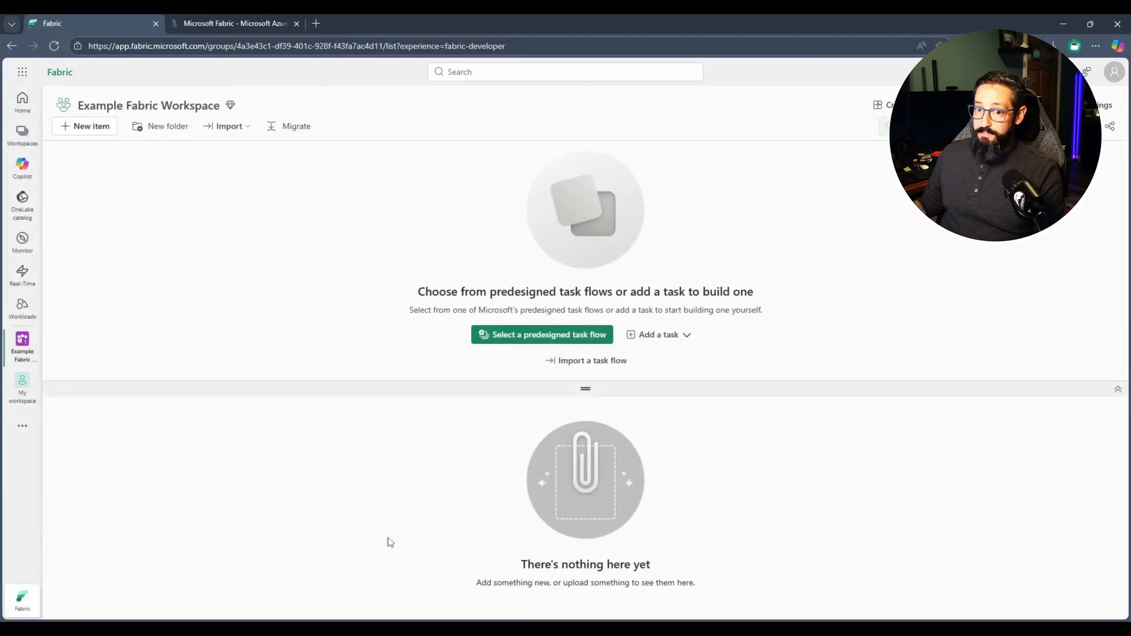
# In the Azure portal, select the F4 size for the trialfabricexample capacity without resizing, and expand its settings options.
pyautogui.click(242, 24)
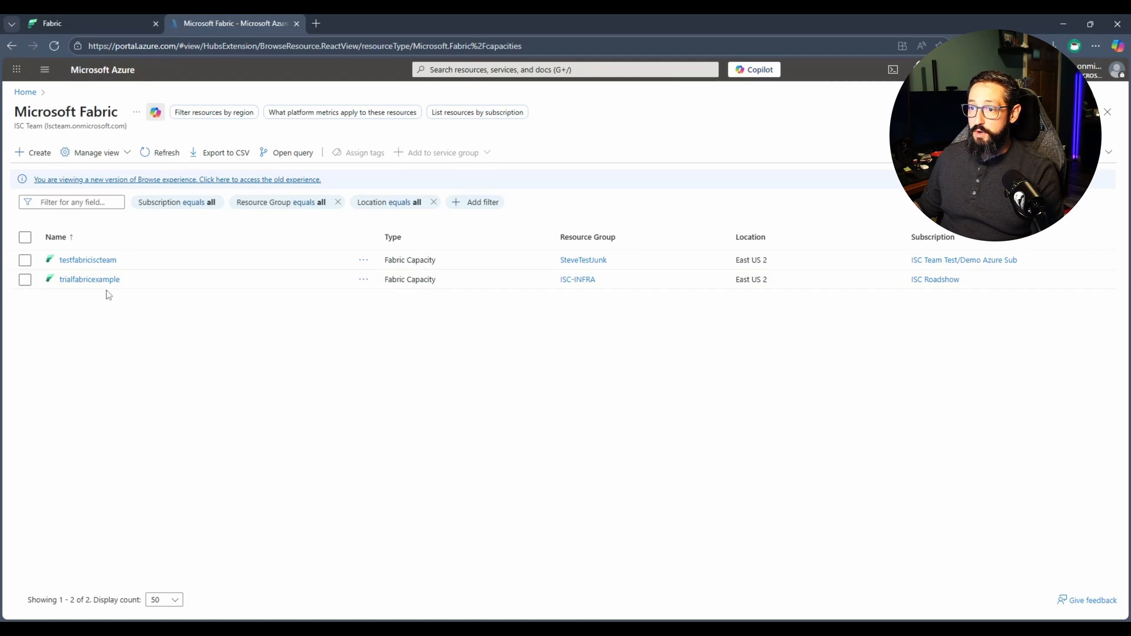
pyautogui.click(90, 279)
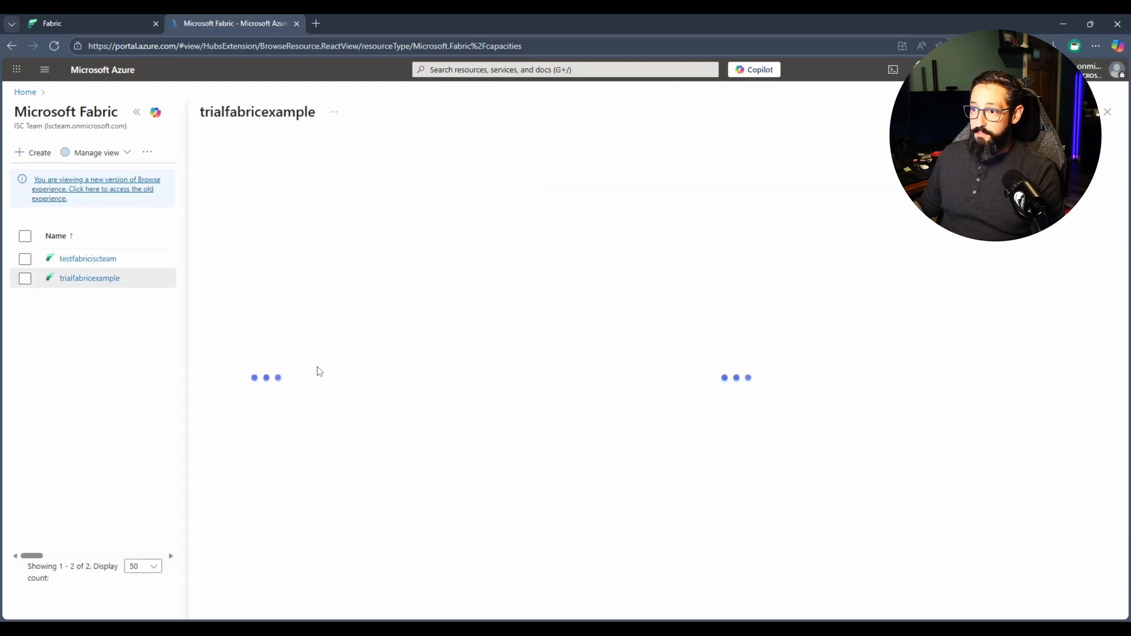
pyautogui.click(297, 282)
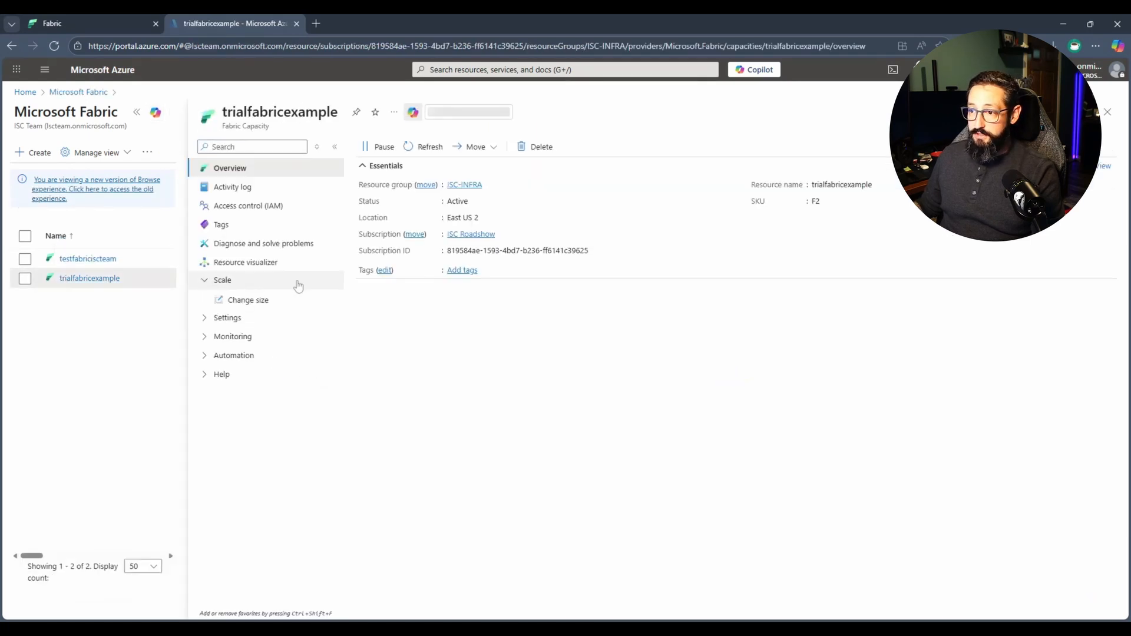
pyautogui.click(257, 302)
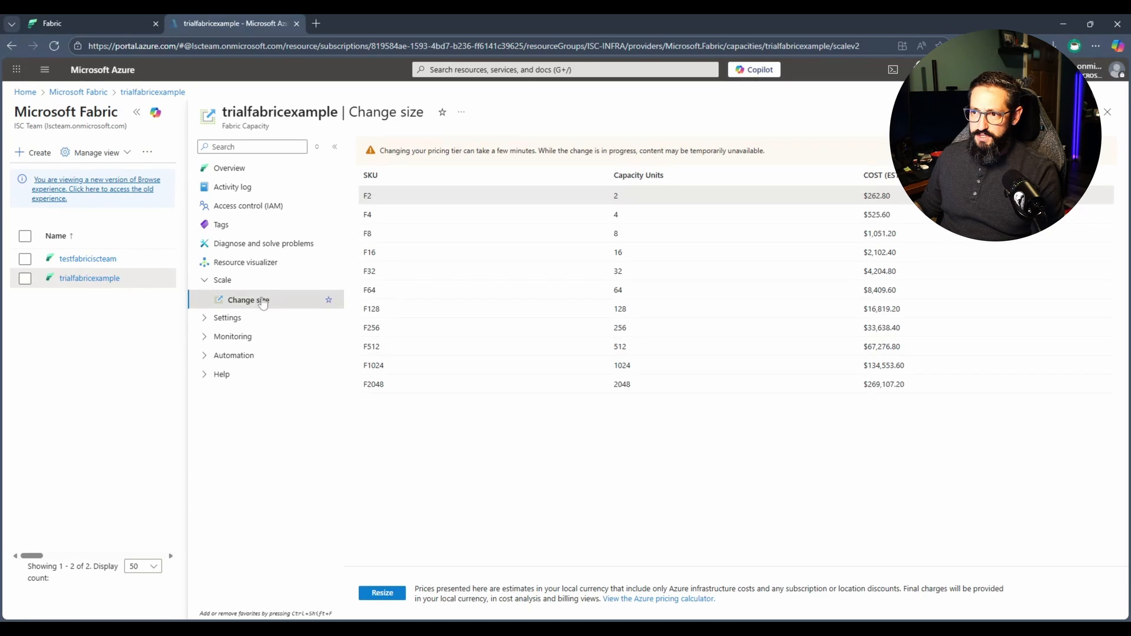
pyautogui.click(638, 218)
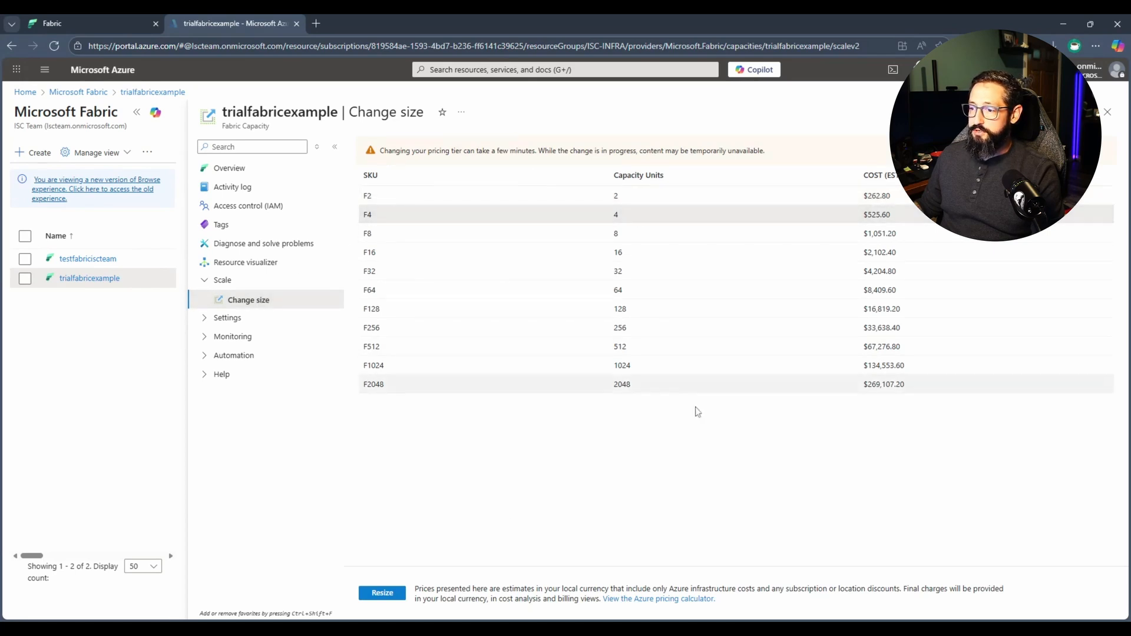
pyautogui.click(224, 318)
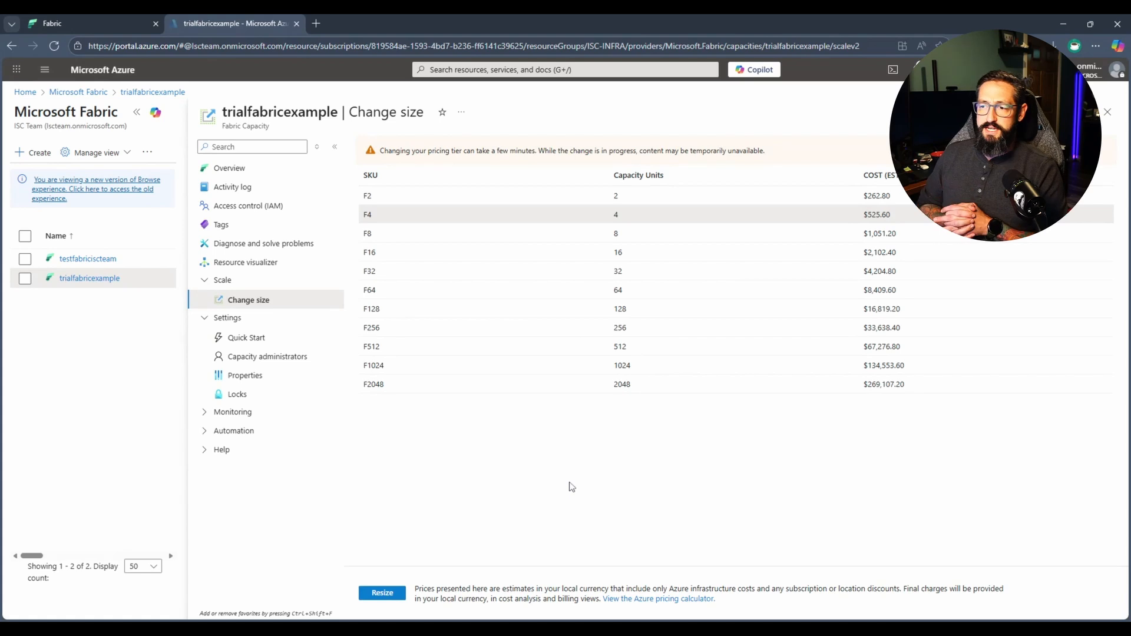